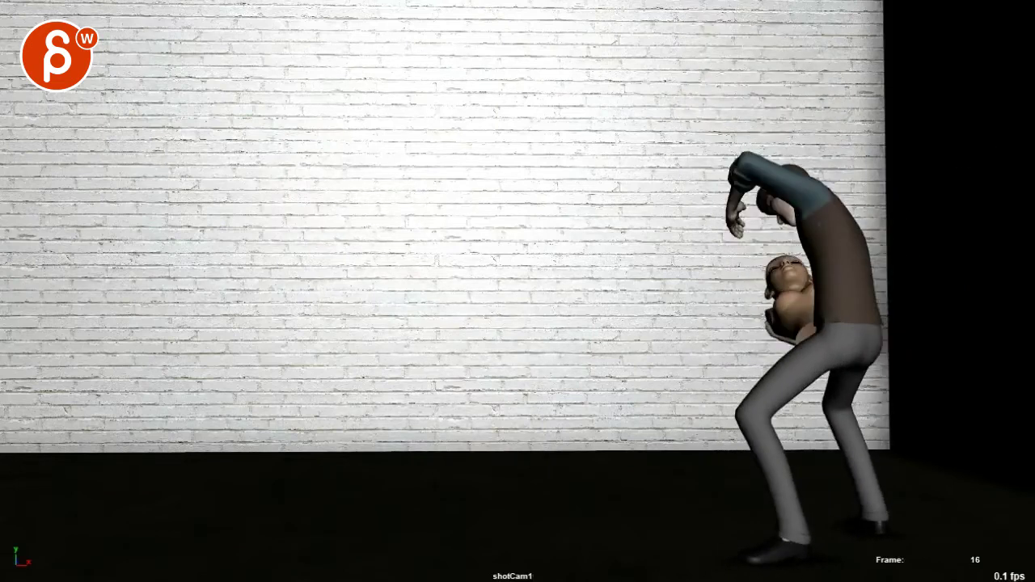
# Step: Sketch two vertical and two horizontal red guide lines on the left wall, then advance to frame 17
pyautogui.moveTo(250, 261); pyautogui.dragTo(257, 472)
pyautogui.moveTo(323, 310); pyautogui.dragTo(316, 465)
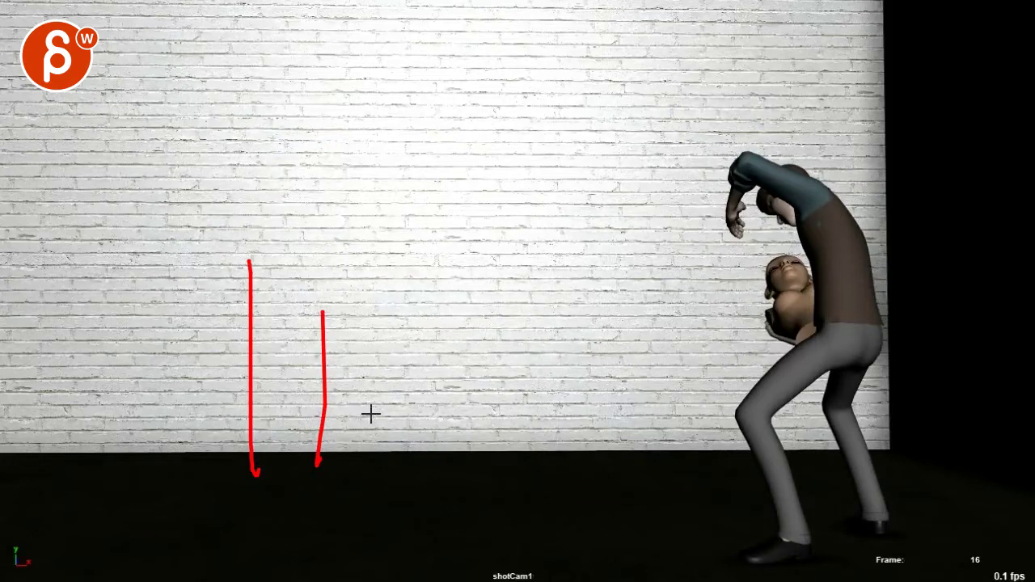
pyautogui.moveTo(355, 293); pyautogui.dragTo(540, 286)
pyautogui.moveTo(510, 252); pyautogui.dragTo(377, 263)
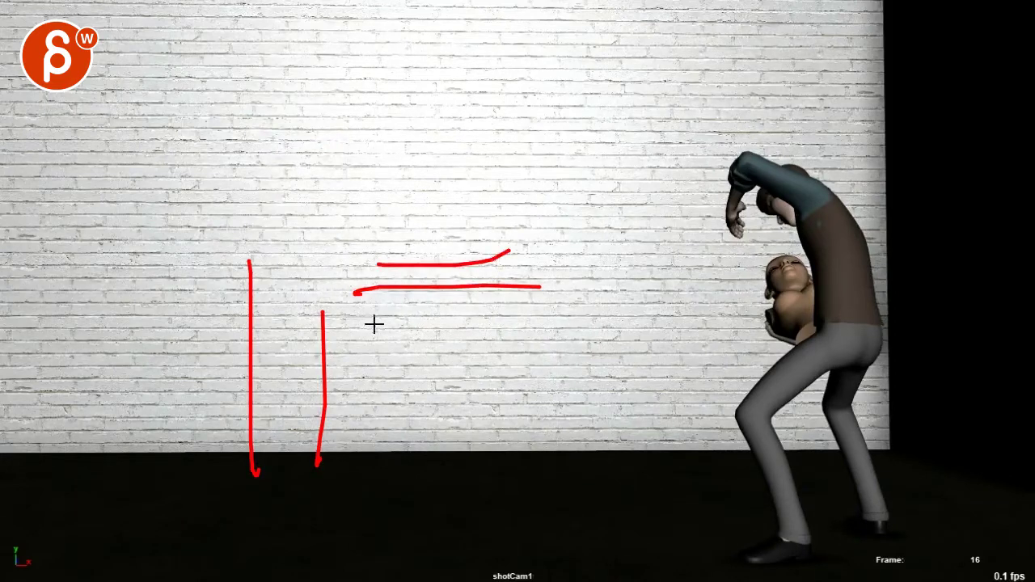
pyautogui.press('Right')
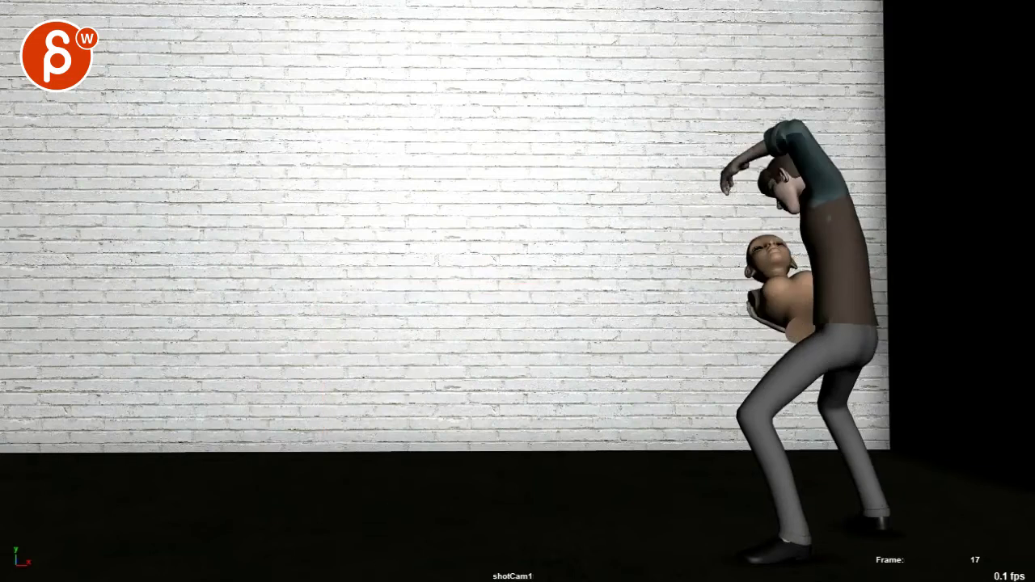
# Step: Play the shot, step back to frame 57, circle the held bust in red, then resume playback
pyautogui.hotkey('alt', 'v')
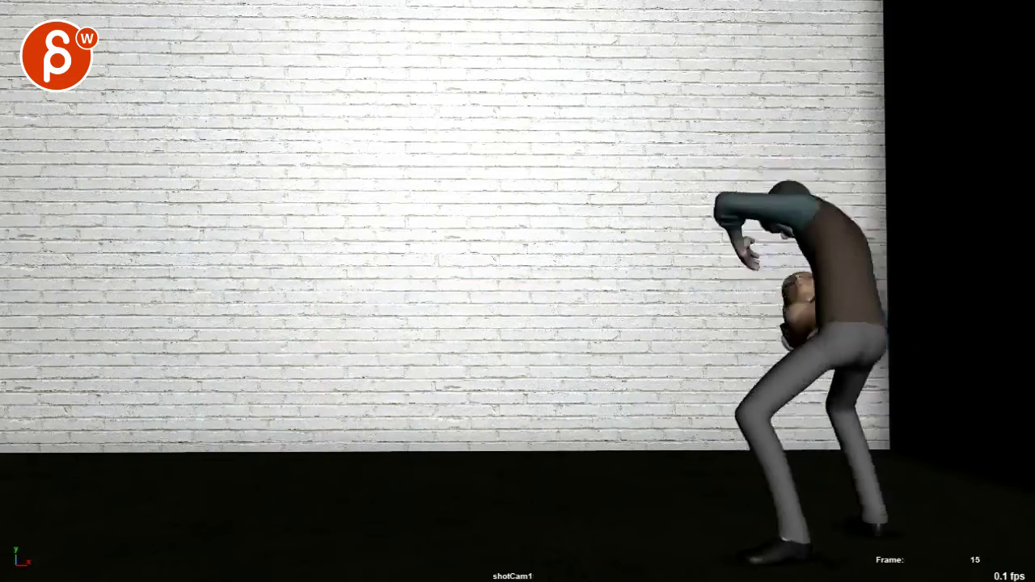
pyautogui.press('Left')
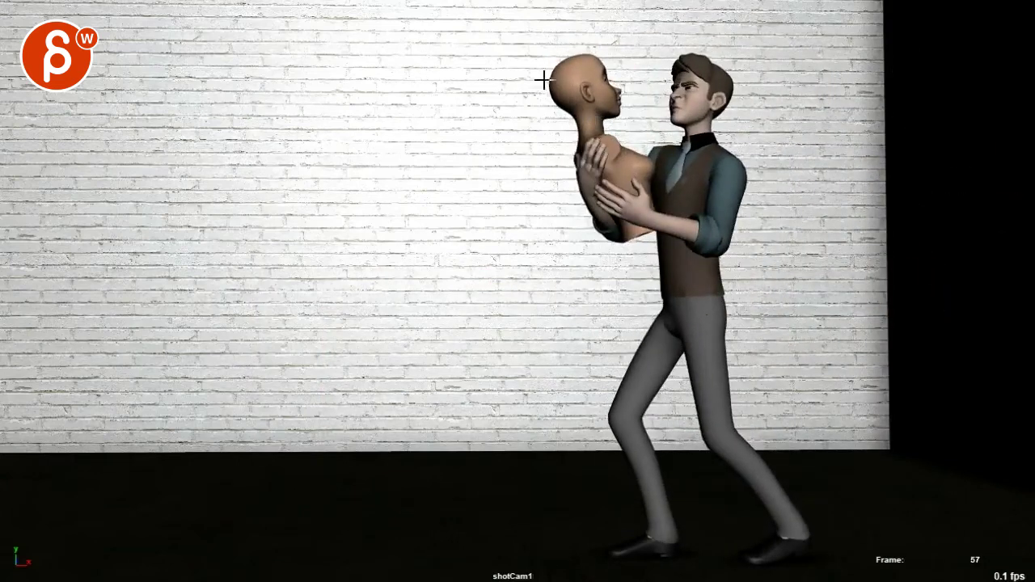
pyautogui.moveTo(535, 71)
pyautogui.mouseDown()
pyautogui.moveTo(673, 149)
pyautogui.moveTo(515, 126)
pyautogui.moveTo(534, 188)
pyautogui.moveTo(538, 277)
pyautogui.mouseUp()
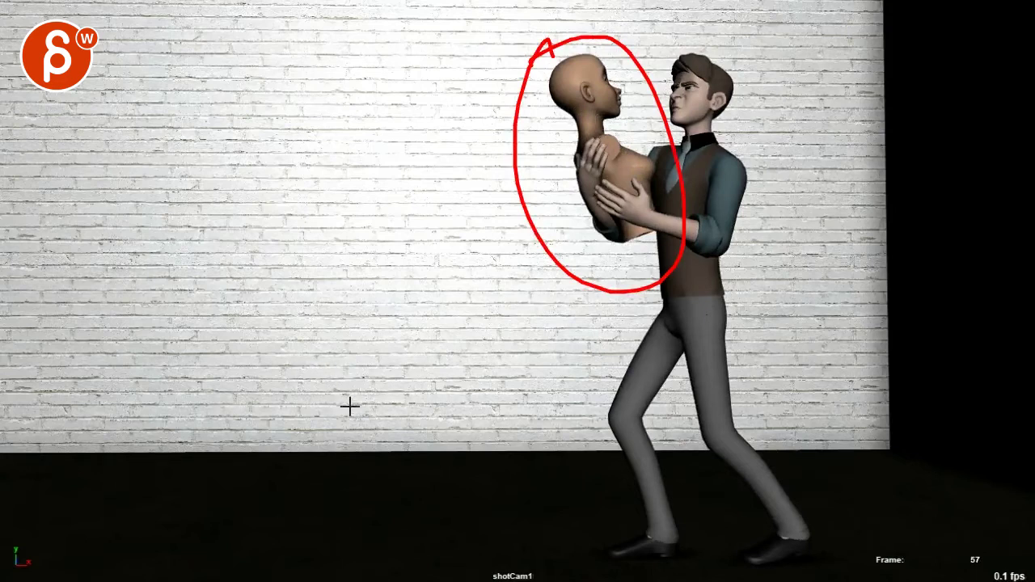
pyautogui.press('space')
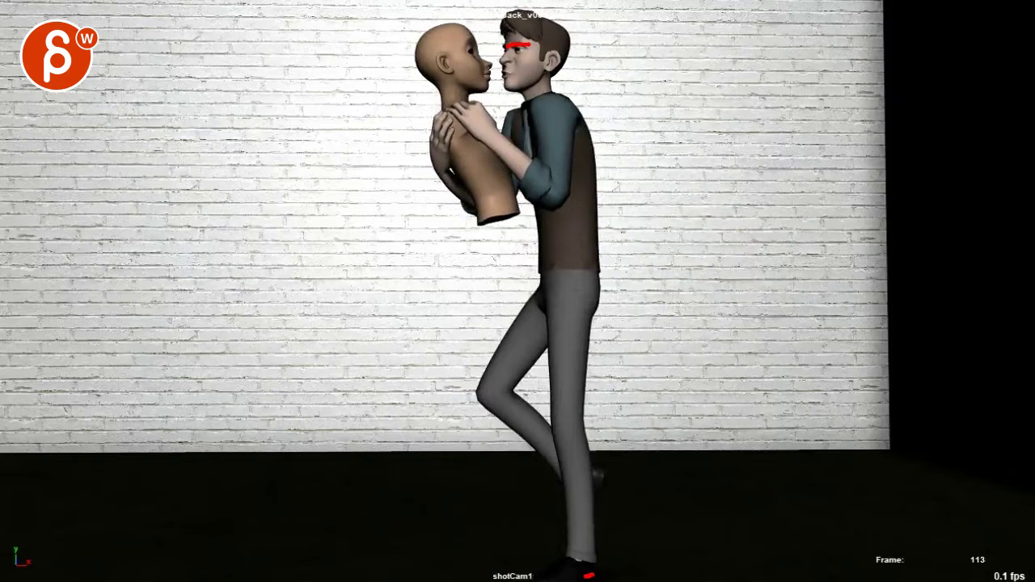
# Step: Restart playback from the beginning and step back to frame 24
pyautogui.hotkey('shift', 'alt', 'v')
pyautogui.hotkey('alt', 'v')
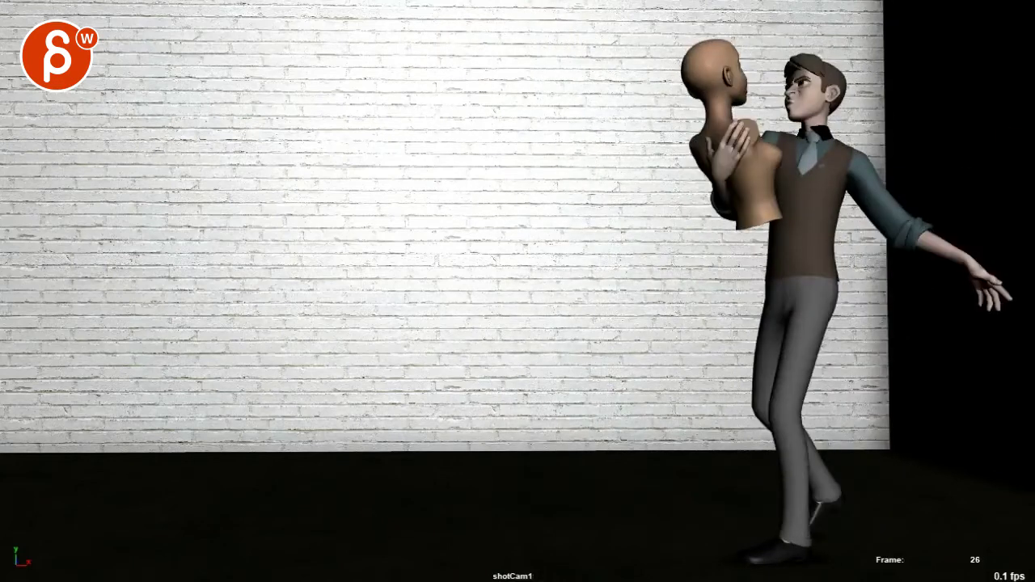
pyautogui.hotkey('alt', ',')
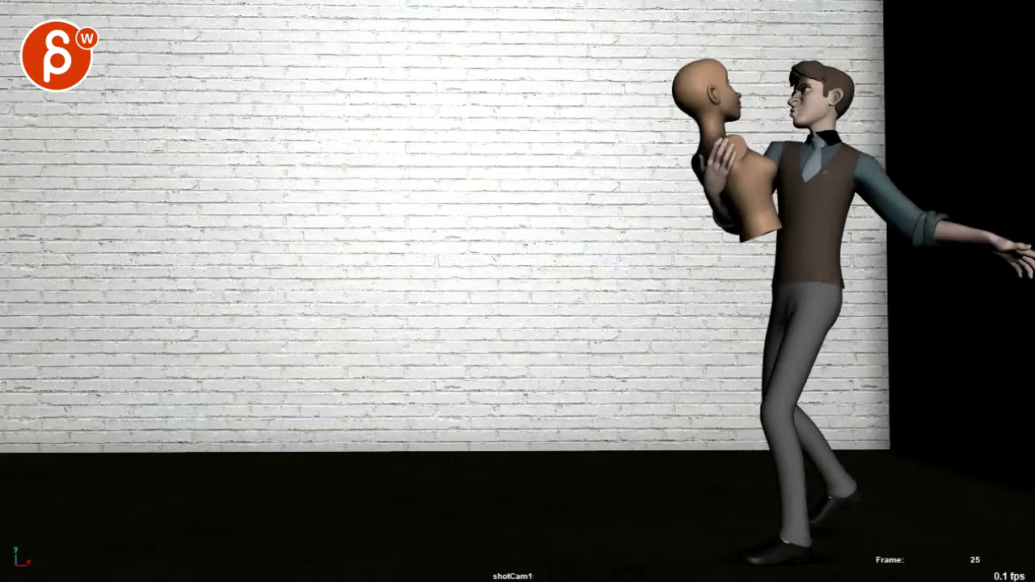
pyautogui.hotkey('alt', ',')
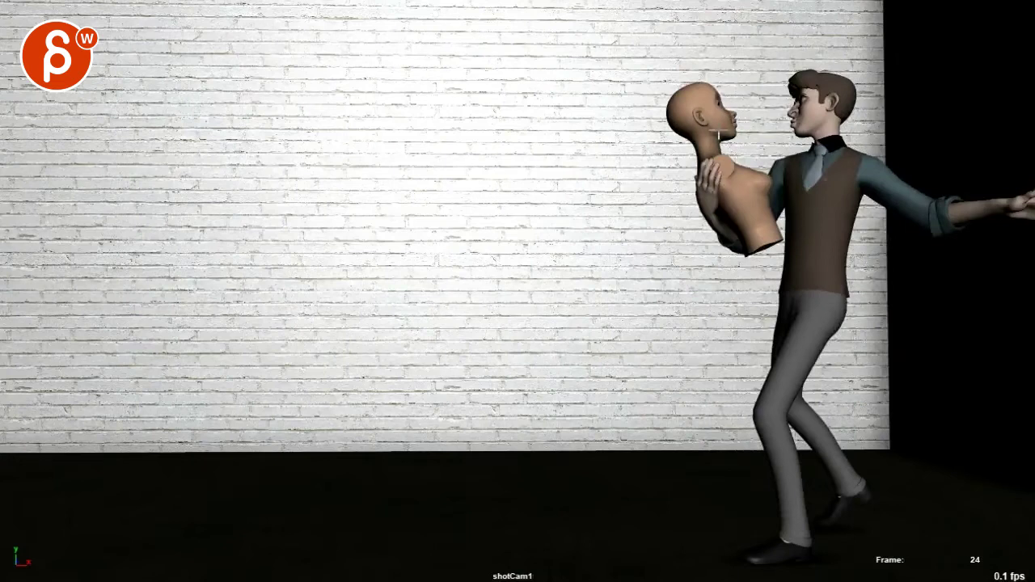
# Step: Trace the bust's head and torso in red, extending the outline down to a foot
pyautogui.moveTo(678, 104)
pyautogui.mouseDown()
pyautogui.moveTo(683, 77)
pyautogui.moveTo(724, 116)
pyautogui.moveTo(689, 149)
pyautogui.moveTo(692, 79)
pyautogui.mouseUp()
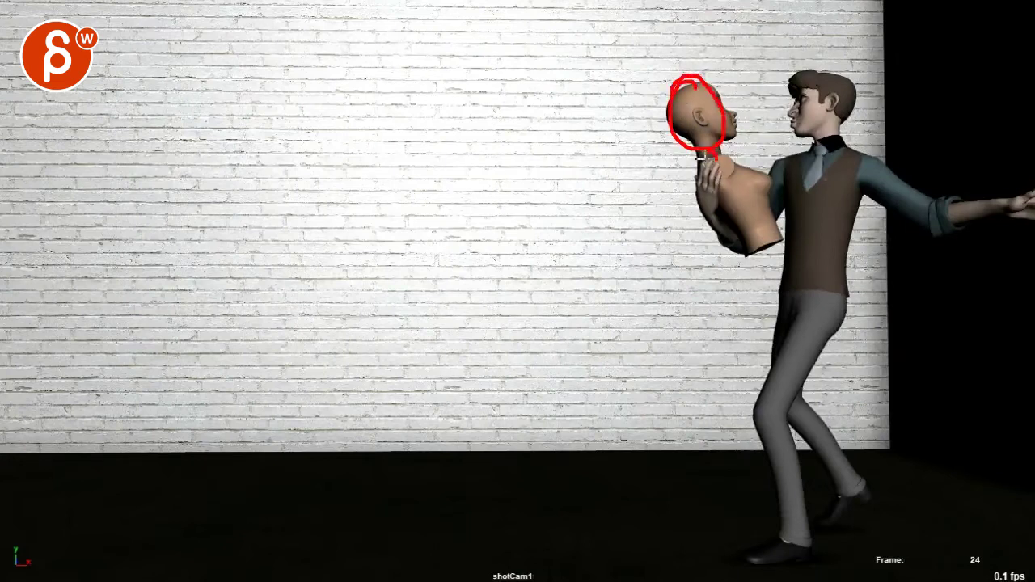
pyautogui.moveTo(706, 161)
pyautogui.mouseDown()
pyautogui.moveTo(736, 257)
pyautogui.moveTo(707, 179)
pyautogui.moveTo(711, 159)
pyautogui.moveTo(743, 169)
pyautogui.moveTo(753, 247)
pyautogui.mouseUp()
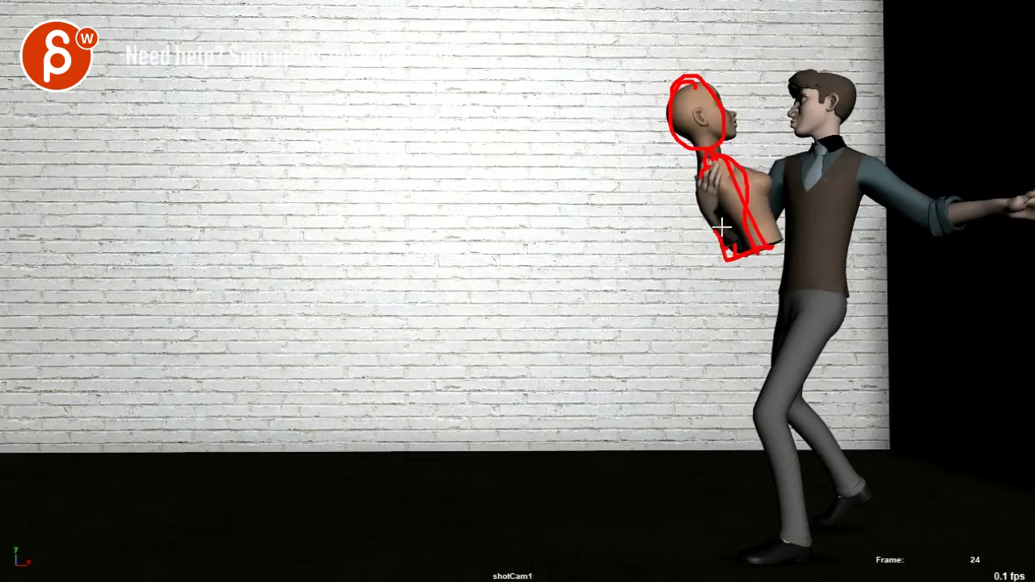
pyautogui.moveTo(726, 182)
pyautogui.mouseDown()
pyautogui.moveTo(709, 277)
pyautogui.moveTo(715, 241)
pyautogui.moveTo(725, 324)
pyautogui.mouseUp()
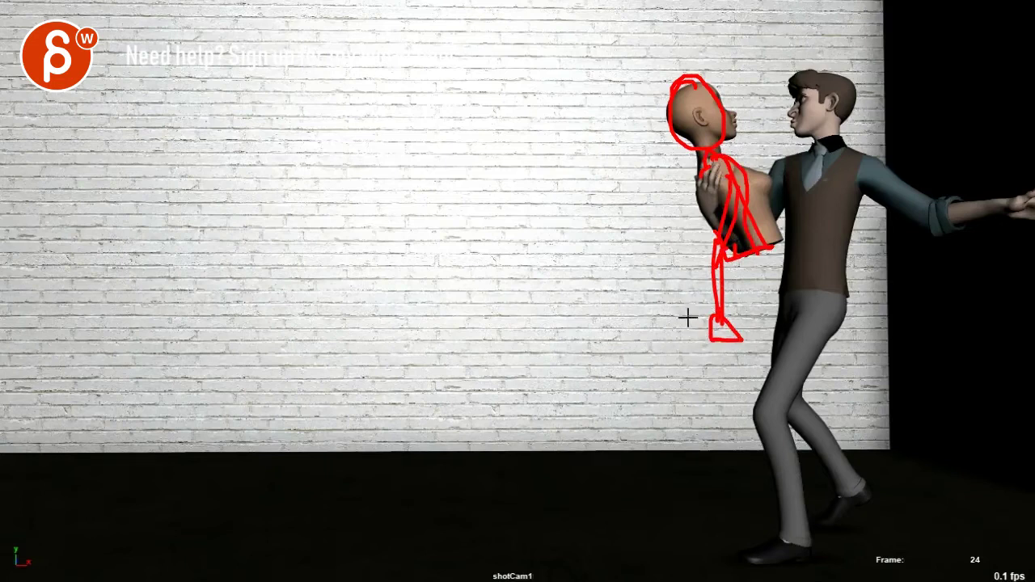
# Step: Sketch a red stick-figure pose idea with head, limbs and zigzag strokes on the left wall
pyautogui.moveTo(346, 444); pyautogui.dragTo(304, 183)
pyautogui.moveTo(429, 398); pyautogui.dragTo(377, 166)
pyautogui.moveTo(267, 105); pyautogui.dragTo(316, 97)
pyautogui.moveTo(364, 444); pyautogui.dragTo(411, 263)
pyautogui.moveTo(549, 358); pyautogui.dragTo(441, 280)
pyautogui.click(246, 250)
pyautogui.moveTo(119, 212); pyautogui.dragTo(157, 195)
pyautogui.moveTo(162, 326); pyautogui.dragTo(247, 249)
pyautogui.moveTo(168, 349); pyautogui.dragTo(242, 263)
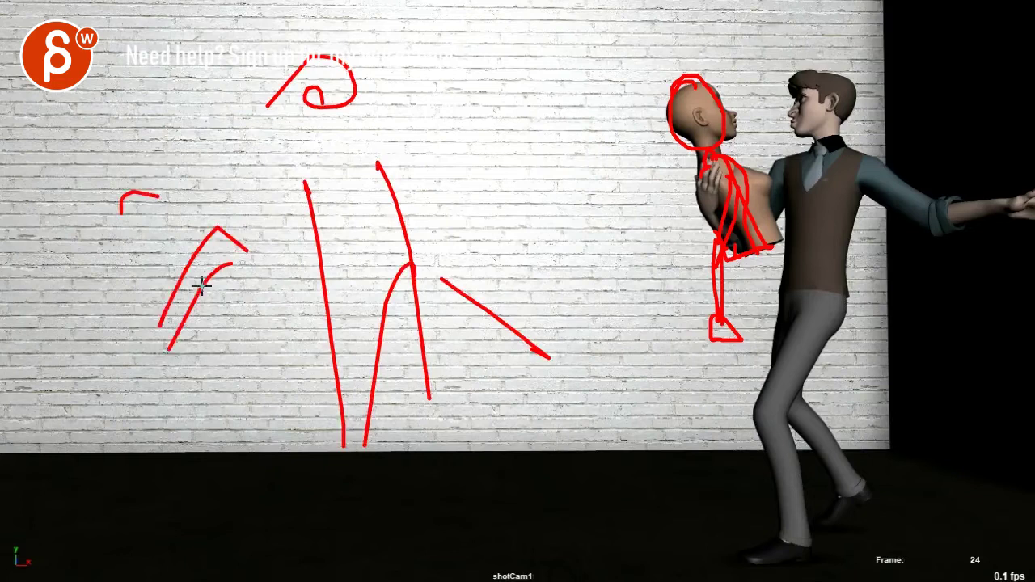
# Step: Add leg arcs, vertical and angled strokes to the wall sketch, then clear it and replay
pyautogui.moveTo(313, 269); pyautogui.dragTo(511, 331)
pyautogui.moveTo(364, 267); pyautogui.dragTo(472, 328)
pyautogui.moveTo(111, 308); pyautogui.dragTo(155, 265)
pyautogui.moveTo(175, 321); pyautogui.dragTo(181, 338)
pyautogui.moveTo(263, 281); pyautogui.dragTo(98, 301)
pyautogui.moveTo(230, 206); pyautogui.dragTo(224, 70)
pyautogui.moveTo(244, 186); pyautogui.dragTo(333, 238)
pyautogui.click(499, 133)
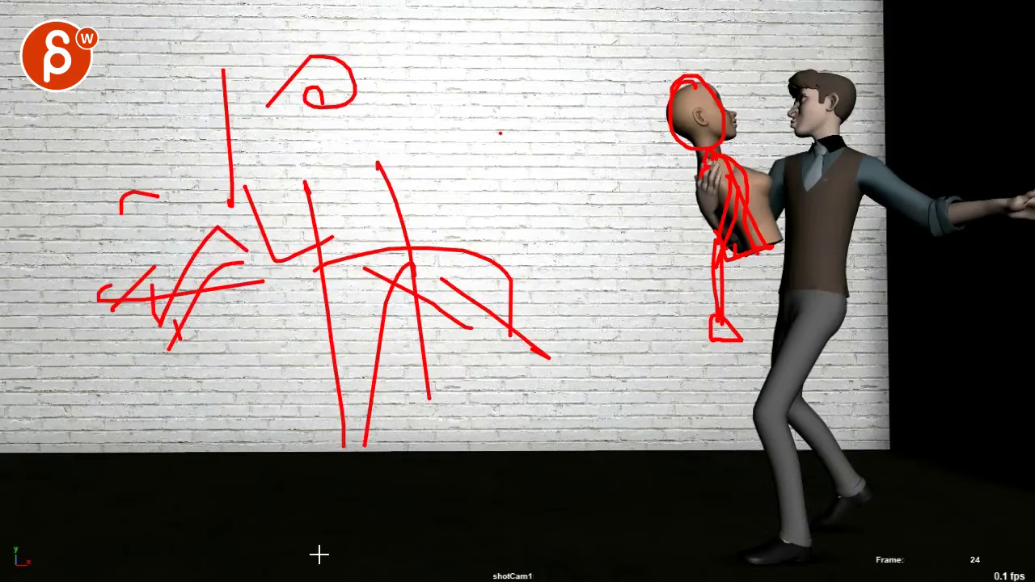
pyautogui.hotkey('alt', '.')
pyautogui.hotkey('alt', 'v')
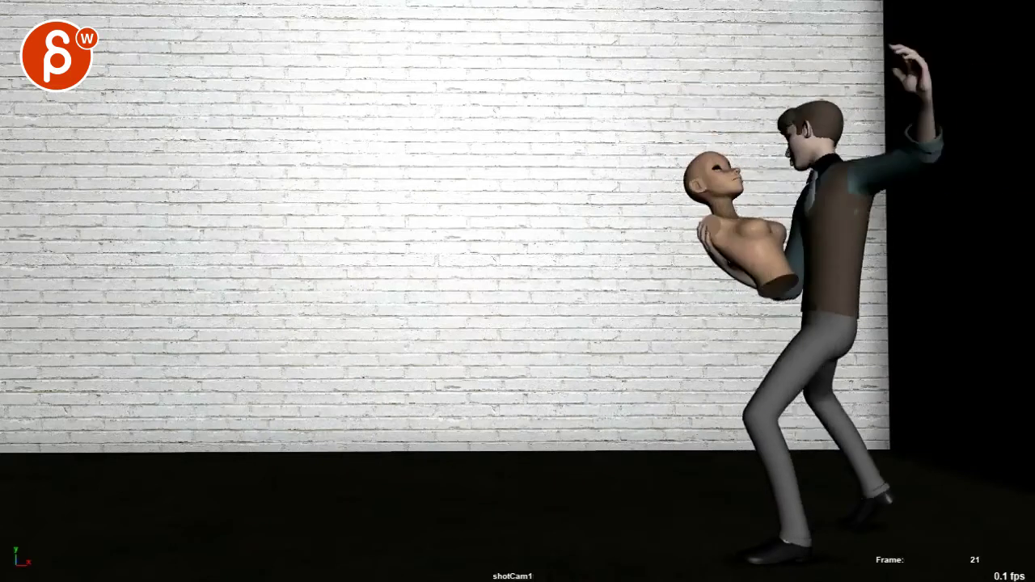
# Step: Draw a red spiral and arrow on the mannequin's neck, then mark her eyes at frame 22
pyautogui.moveTo(704, 154)
pyautogui.mouseDown()
pyautogui.moveTo(722, 162)
pyautogui.moveTo(728, 202)
pyautogui.moveTo(778, 213)
pyautogui.mouseUp()
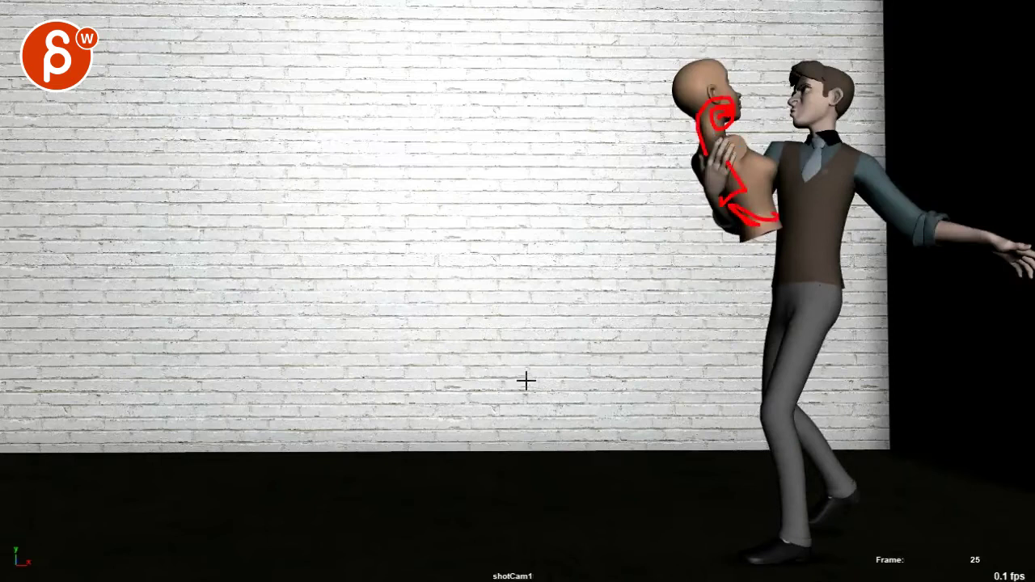
pyautogui.hotkey('alt', 'v')
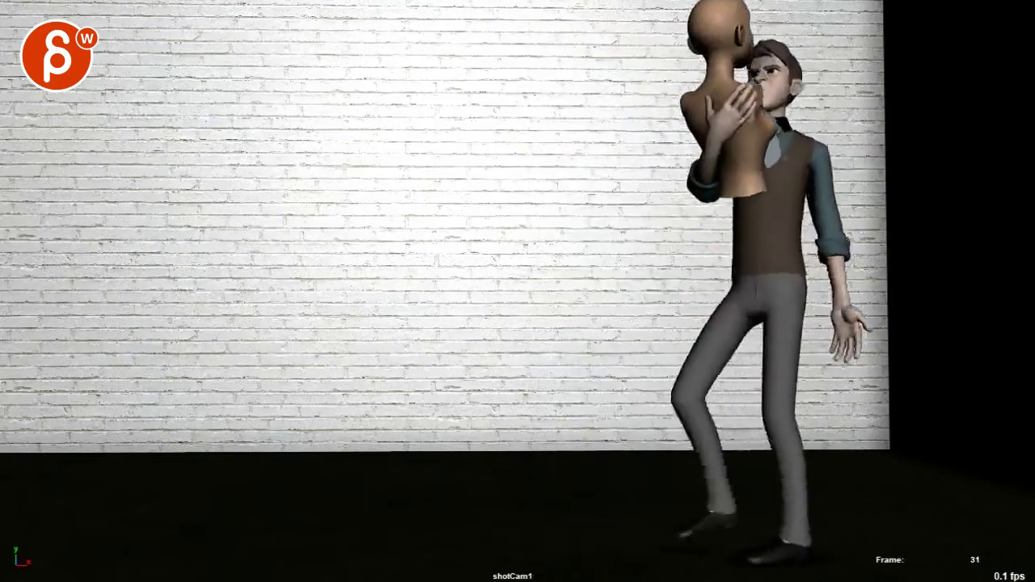
pyautogui.moveTo(710, 143); pyautogui.dragTo(701, 154)
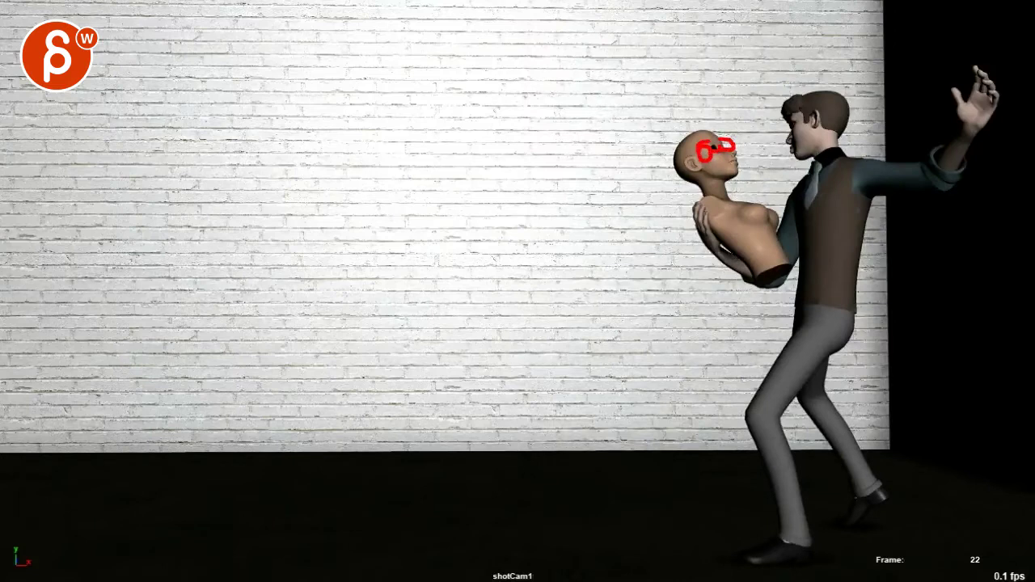
pyautogui.hotkey('alt', 'v')
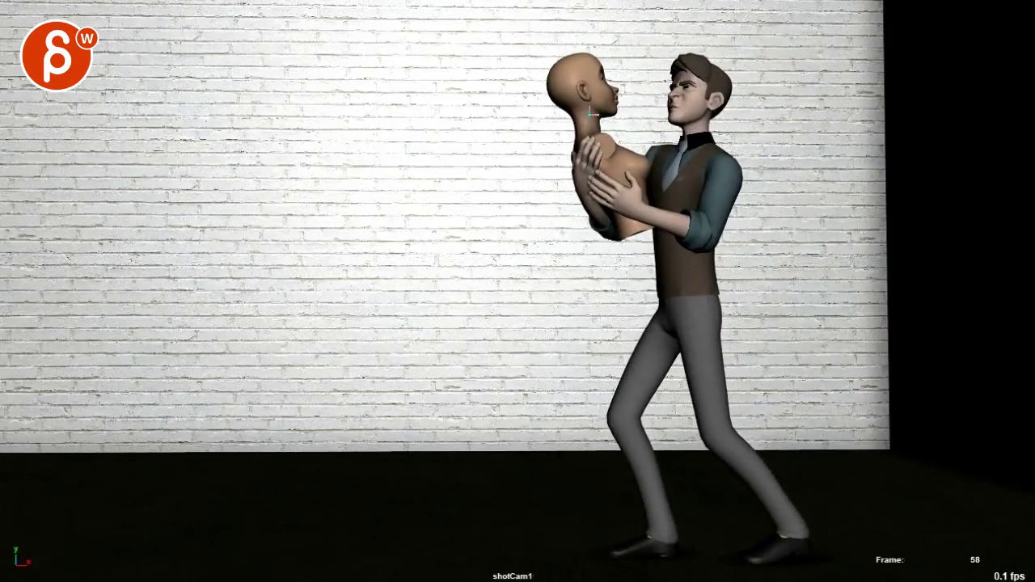
# Step: At frame 58, mark the mannequin's cheek and loop a red note around her arm
pyautogui.moveTo(576, 105); pyautogui.dragTo(590, 95)
pyautogui.moveTo(611, 212)
pyautogui.mouseDown()
pyautogui.moveTo(558, 185)
pyautogui.moveTo(579, 172)
pyautogui.mouseUp()
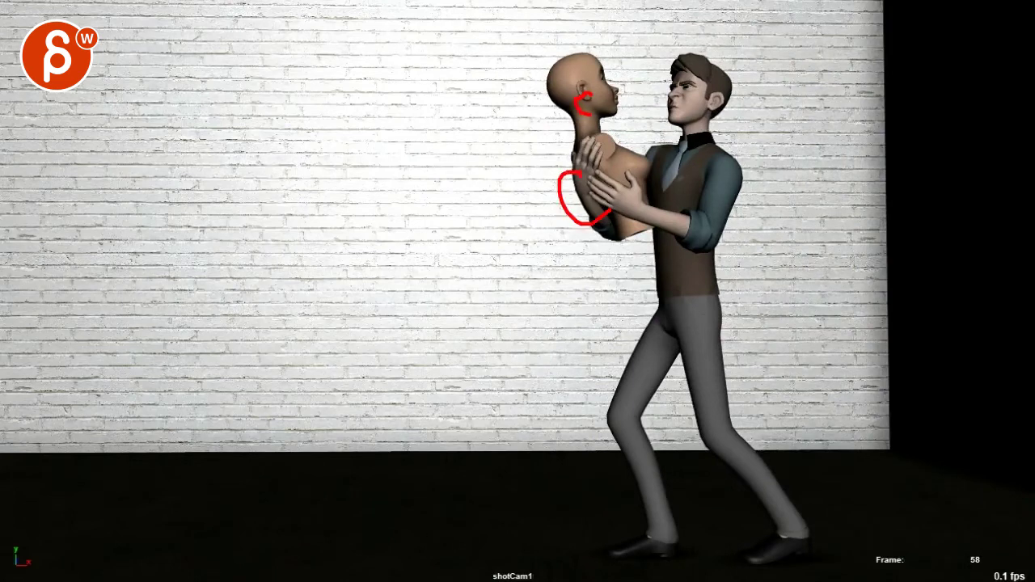
pyautogui.hotkey('alt', 'v')
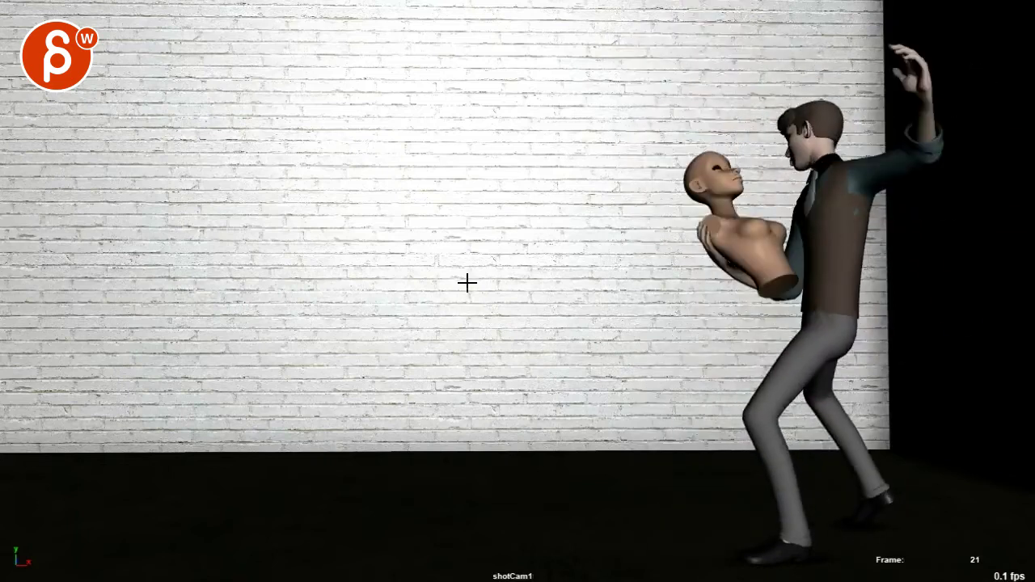
# Step: At frame 21, draw two vertical wall lines with dots, a line beside the man, and a floor line
pyautogui.moveTo(379, 163); pyautogui.dragTo(362, 399)
pyautogui.moveTo(274, 218); pyautogui.dragTo(270, 342)
pyautogui.click(493, 372)
pyautogui.click(402, 241)
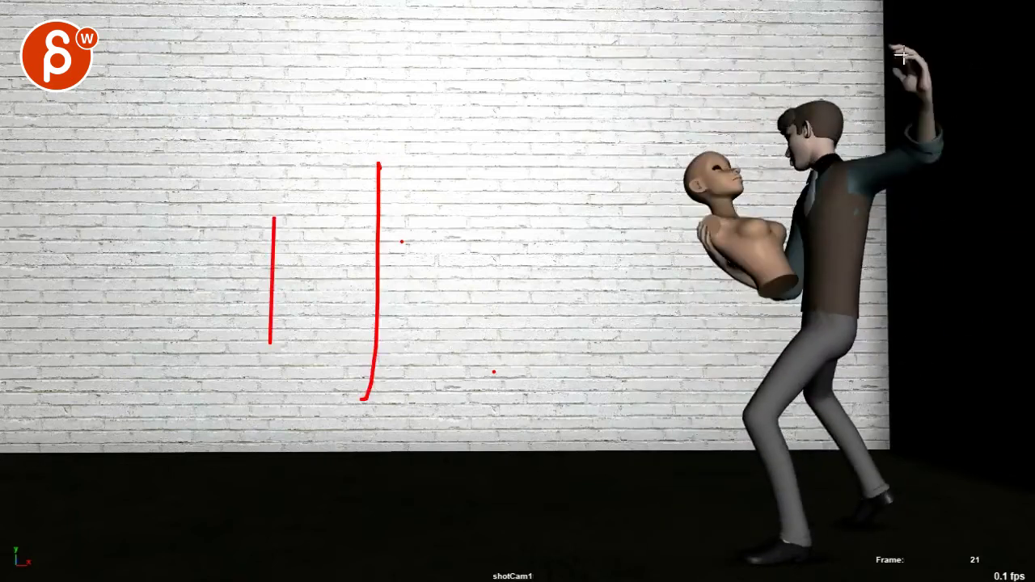
pyautogui.moveTo(891, 6); pyautogui.dragTo(893, 61)
pyautogui.moveTo(899, 212); pyautogui.dragTo(873, 468)
pyautogui.moveTo(667, 422)
pyautogui.mouseDown()
pyautogui.moveTo(307, 439)
pyautogui.moveTo(174, 420)
pyautogui.mouseUp()
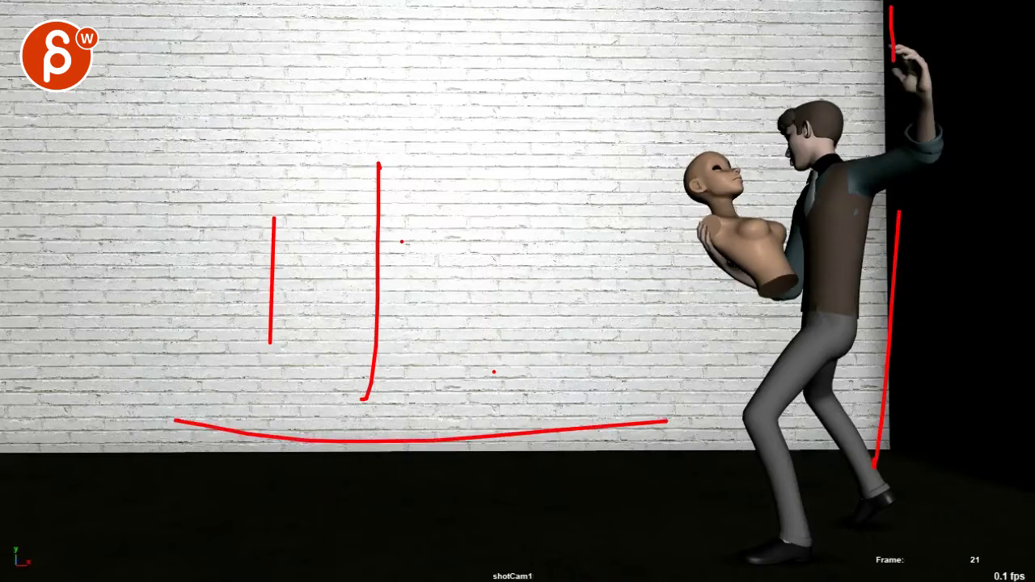
pyautogui.press('Escape')
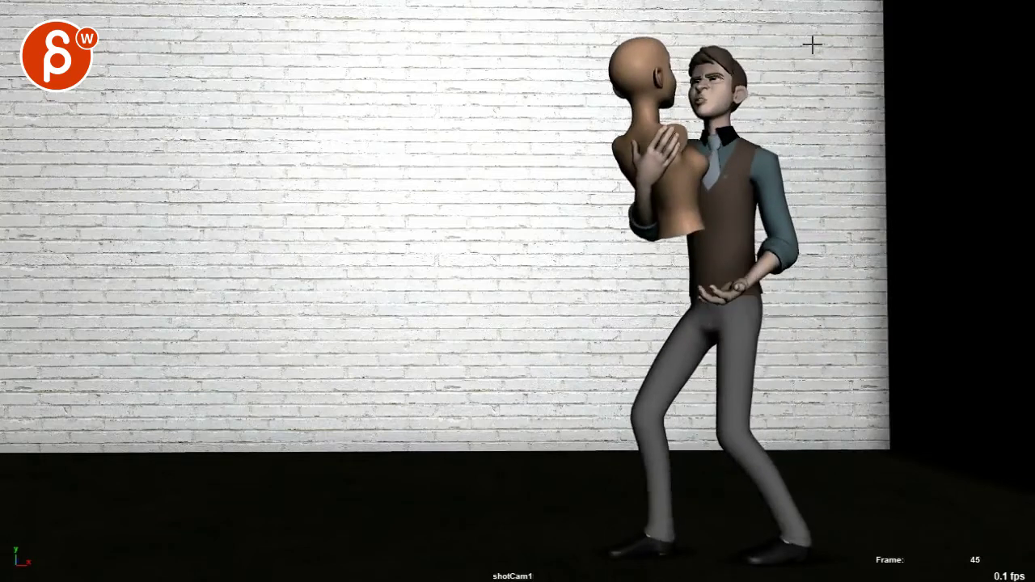
# Step: At frame 45, box the bust and the man's head with four red strokes, then resume playback
pyautogui.moveTo(841, 37); pyautogui.dragTo(847, 188)
pyautogui.moveTo(839, 11); pyautogui.dragTo(517, 36)
pyautogui.moveTo(831, 175); pyautogui.dragTo(529, 184)
pyautogui.moveTo(550, 58); pyautogui.dragTo(542, 195)
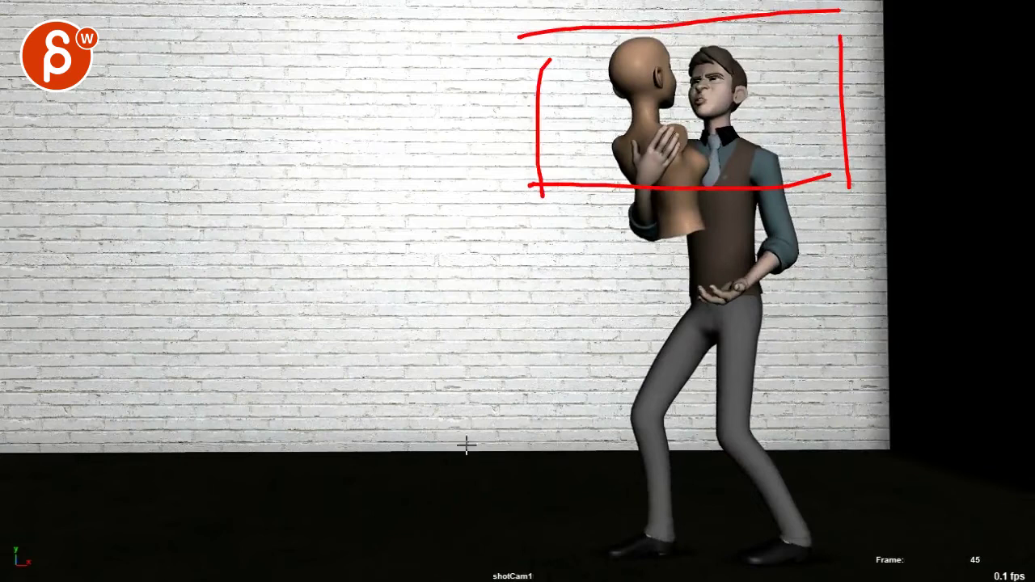
pyautogui.press('space')
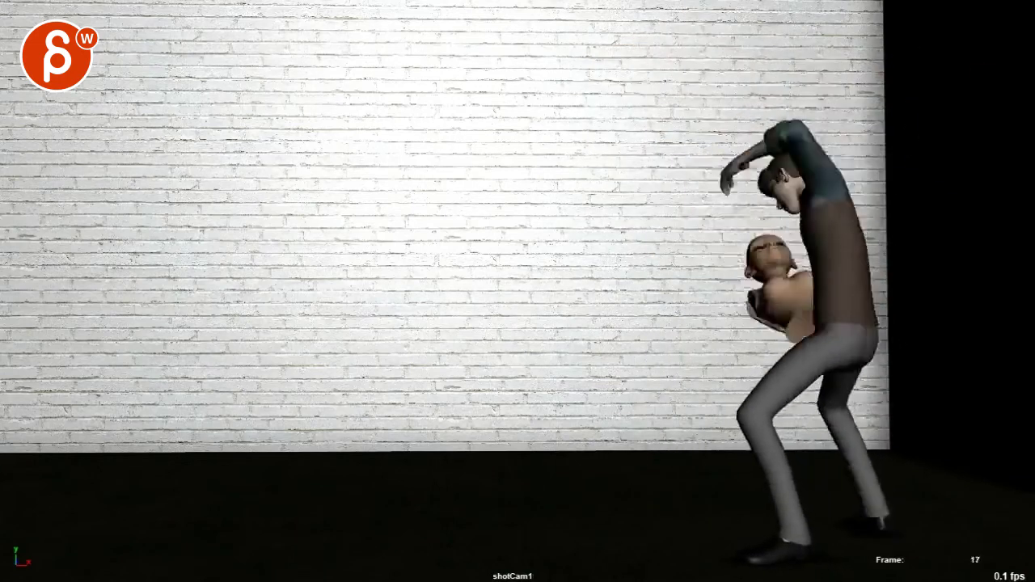
# Step: Circle the mannequin's head at frame 21, then draw a four-sided red box around both heads at frame 40
pyautogui.moveTo(702, 155); pyautogui.dragTo(695, 167)
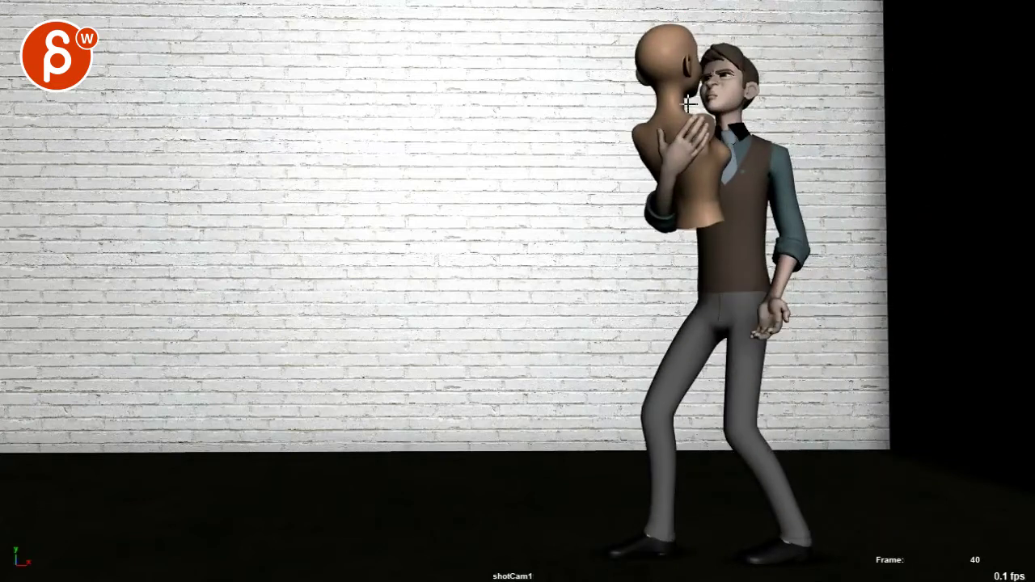
pyautogui.moveTo(789, 4); pyautogui.dragTo(816, 145)
pyautogui.moveTo(803, 27); pyautogui.dragTo(564, 63)
pyautogui.moveTo(834, 171); pyautogui.dragTo(526, 199)
pyautogui.moveTo(546, 77); pyautogui.dragTo(557, 200)
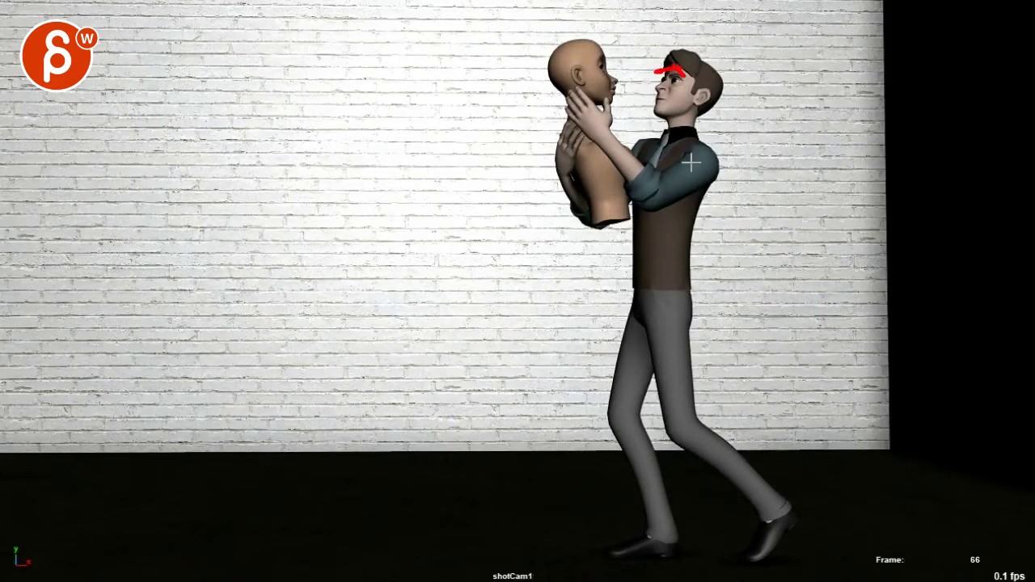
# Step: Draw a red curve up the man's torso to his chin and a mark linking the faces
pyautogui.moveTo(653, 265)
pyautogui.mouseDown()
pyautogui.moveTo(686, 147)
pyautogui.moveTo(658, 116)
pyautogui.mouseUp()
pyautogui.moveTo(612, 72); pyautogui.dragTo(623, 91)
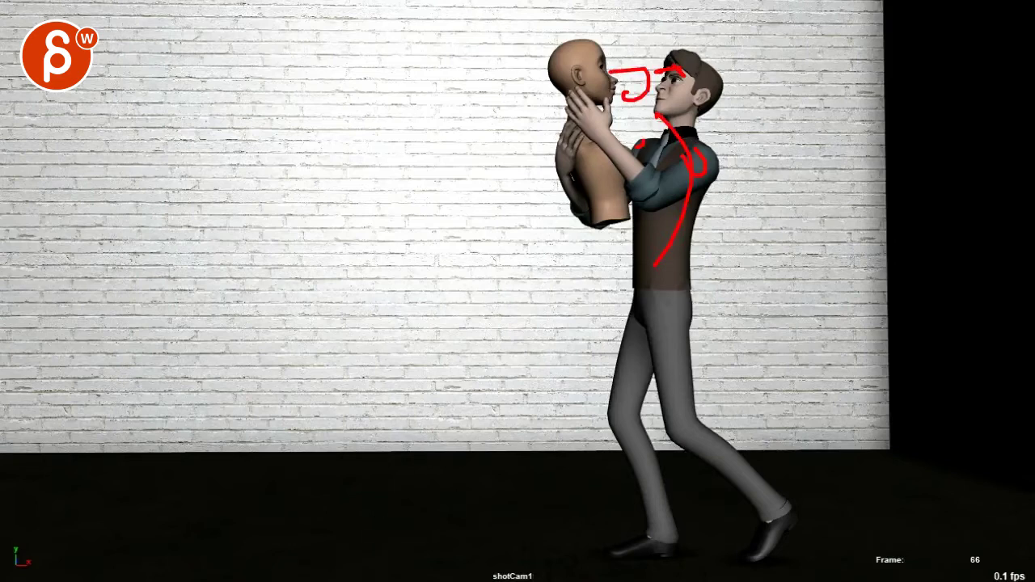
pyautogui.hotkey('alt', 'v')
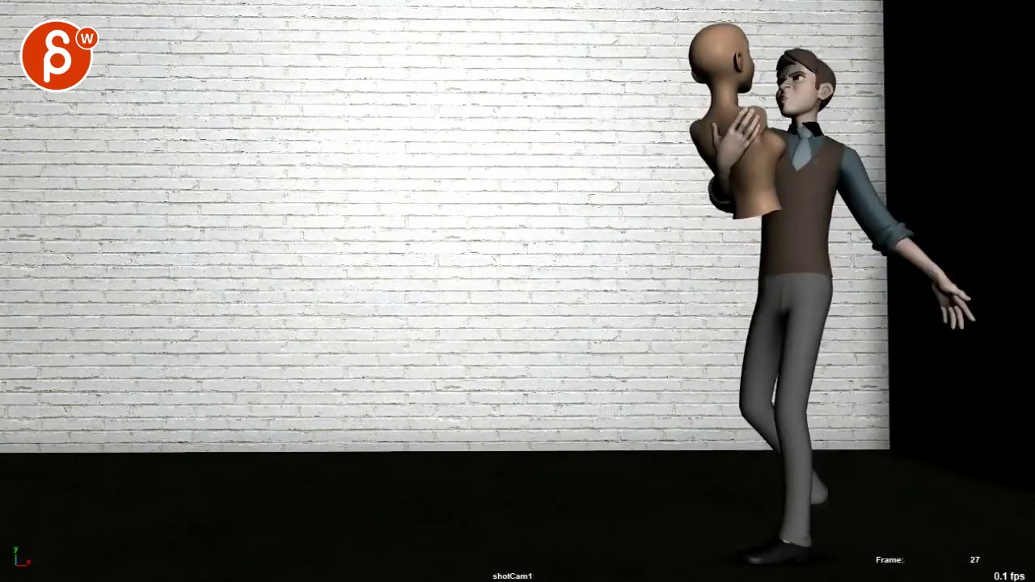
# Step: Trace the arm line, loop both characters, draw two floor lines and a neck-to-chest line, then resume
pyautogui.moveTo(814, 120); pyautogui.dragTo(954, 317)
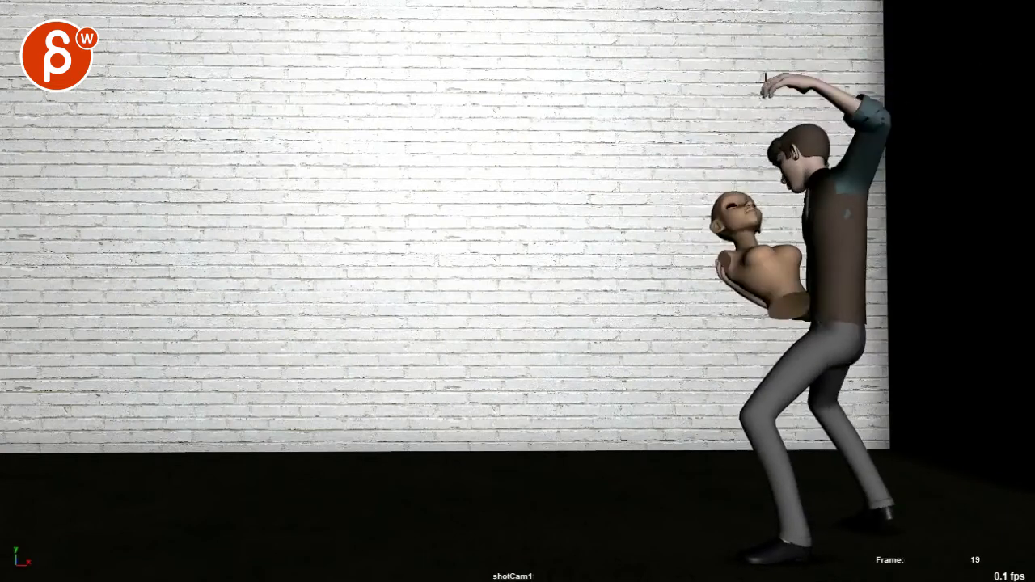
pyautogui.moveTo(735, 109)
pyautogui.mouseDown()
pyautogui.moveTo(917, 88)
pyautogui.moveTo(697, 102)
pyautogui.mouseUp()
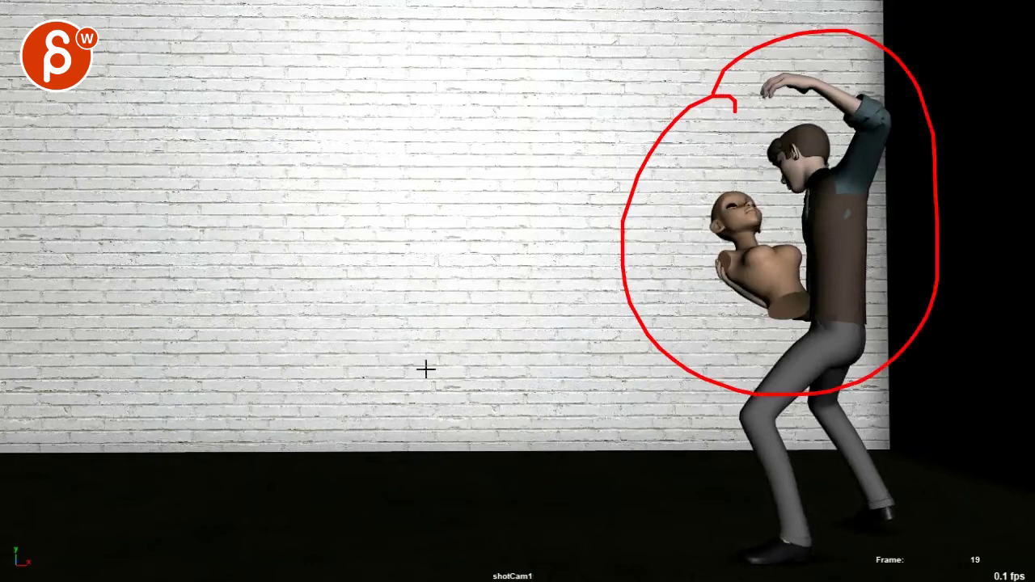
pyautogui.moveTo(913, 470); pyautogui.dragTo(78, 477)
pyautogui.moveTo(156, 495); pyautogui.dragTo(798, 482)
pyautogui.moveTo(818, 158); pyautogui.dragTo(856, 250)
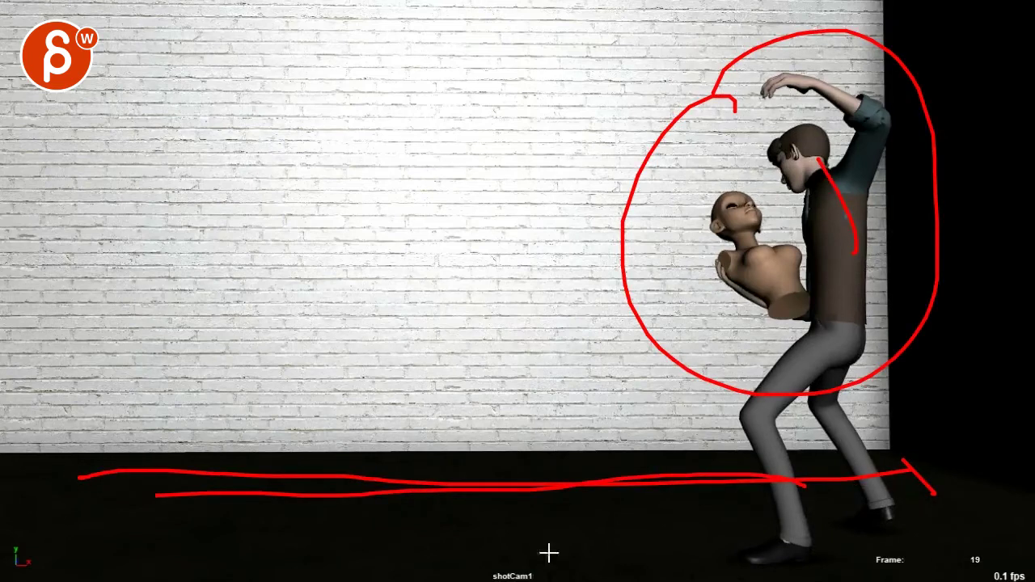
pyautogui.press('space')
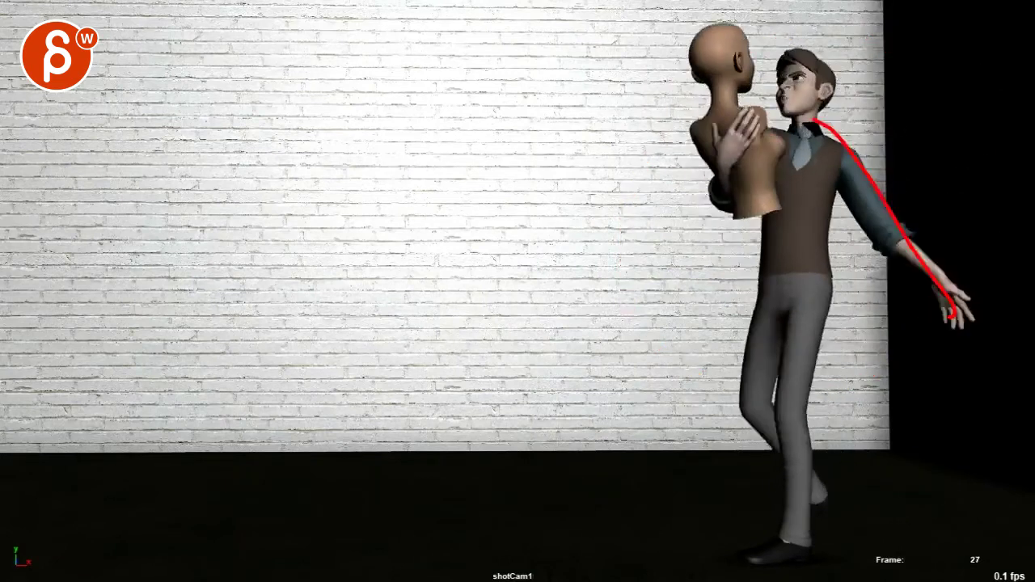